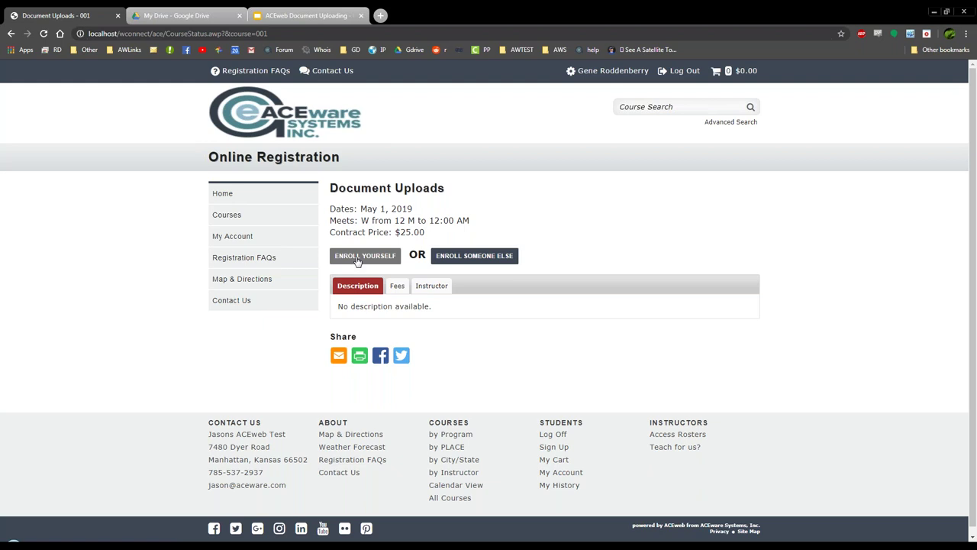
Enroll in the Document Uploads course and open the 2020_Waiver.pdf waiver form in its own tab
left_click(356, 261)
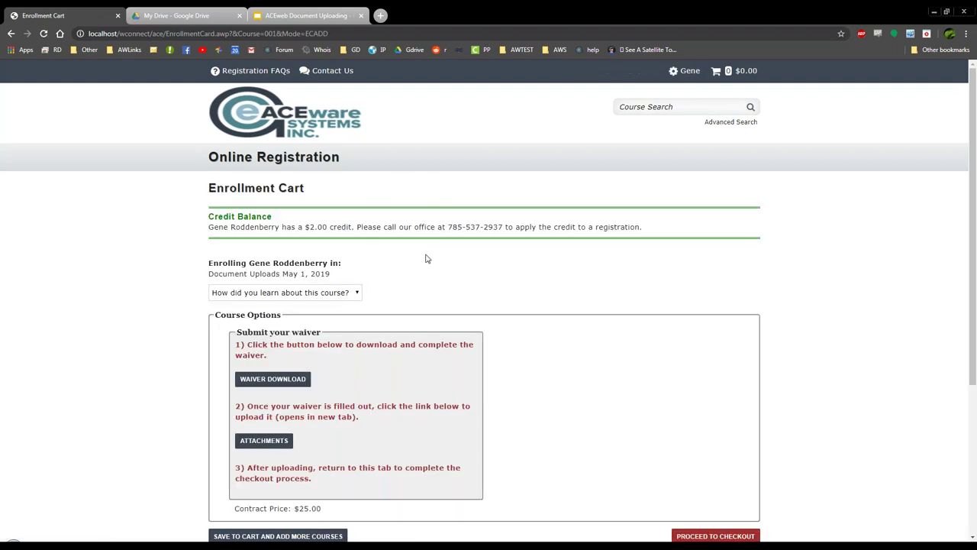
scroll(313, 281, "down", 1)
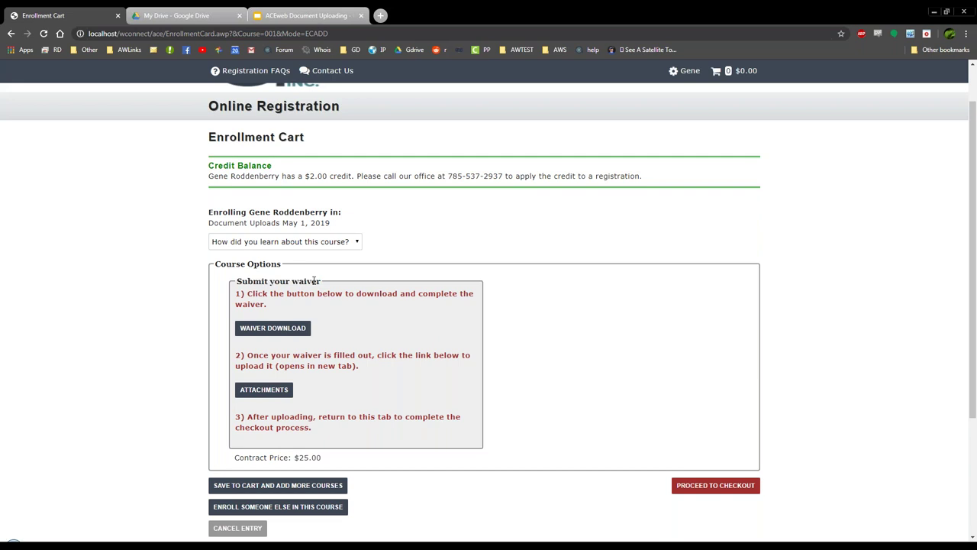
left_click(274, 328)
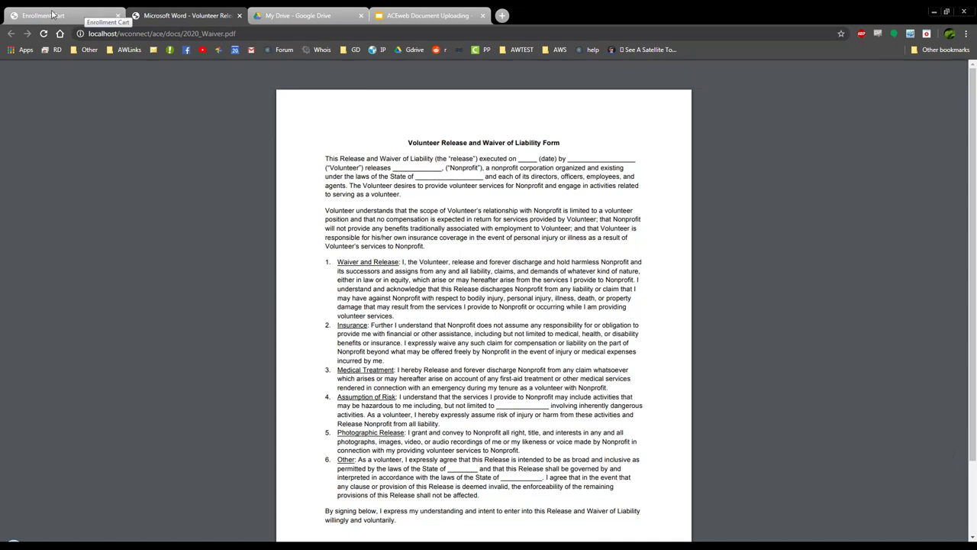
left_click(53, 13)
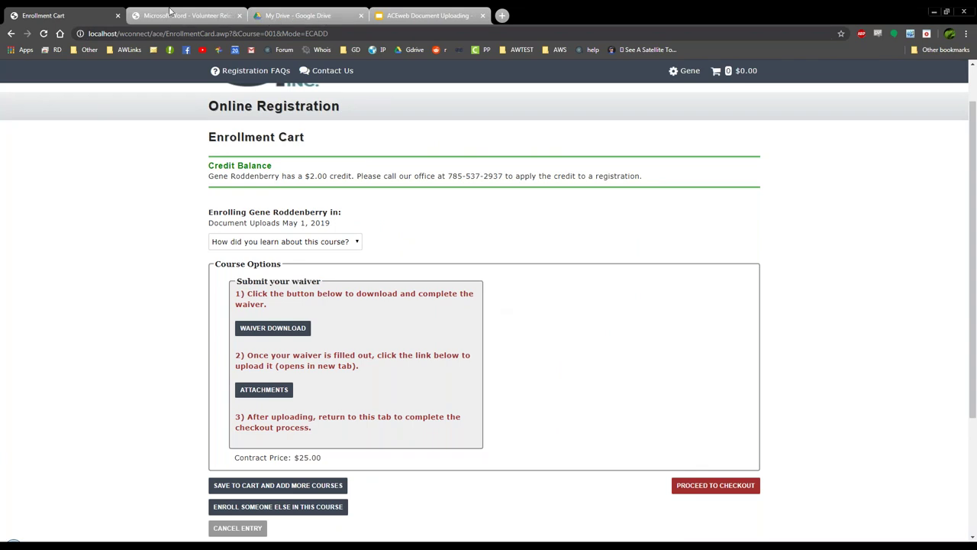
left_click(169, 11)
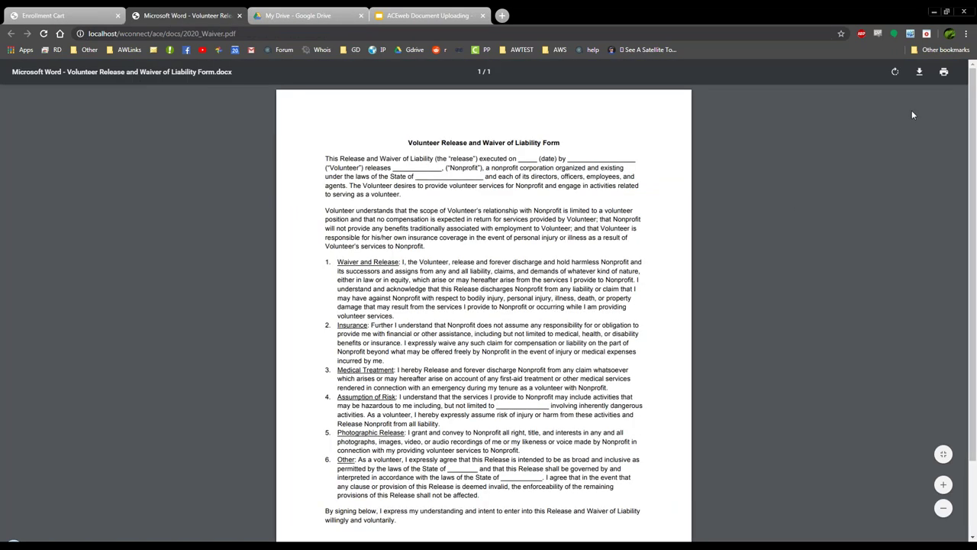
Save the waiver form to the computer as 2020_Waiver.pdf and close the PDF tab
left_click(919, 71)
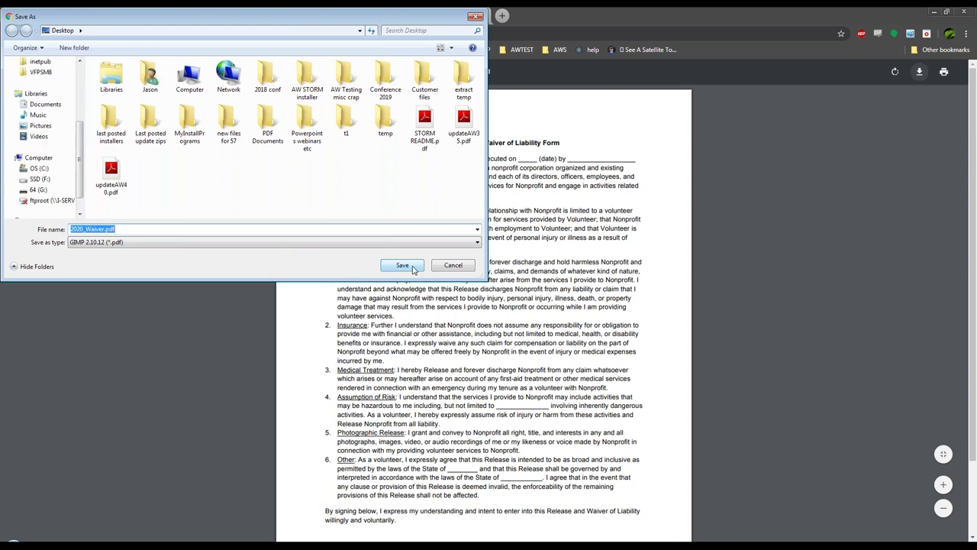
left_click(410, 270)
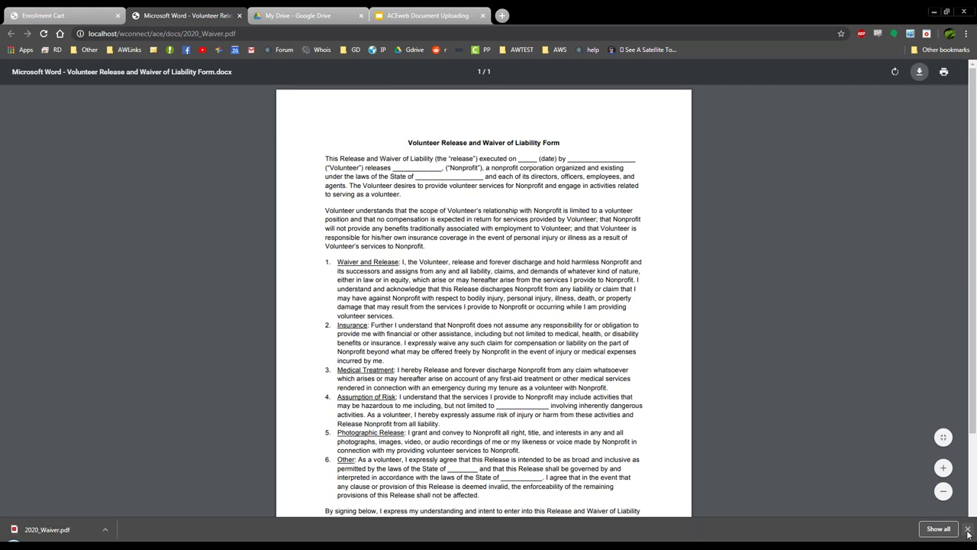
left_click(967, 533)
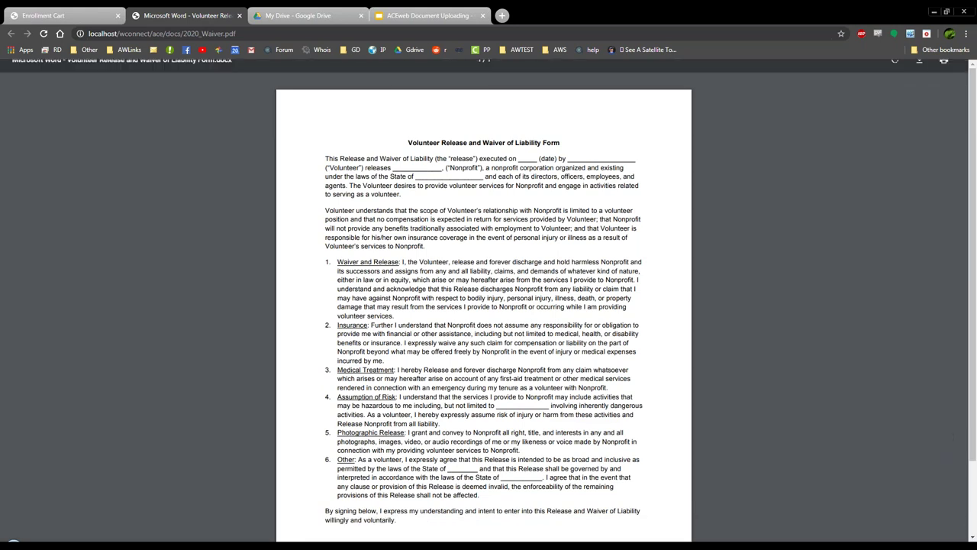
left_click(239, 16)
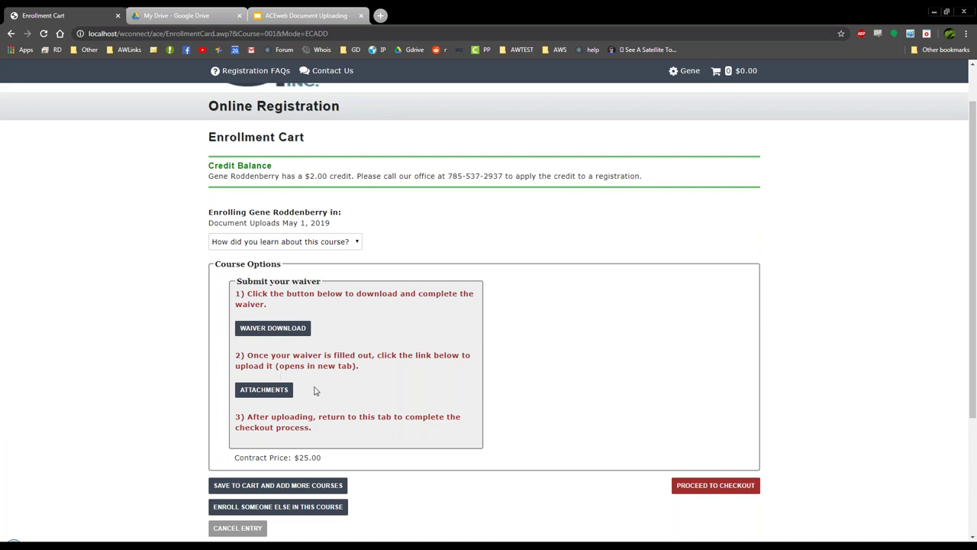
On the Attachments page, set the file type to Adobe PDF and choose 2020_Waiver.pdf
left_click(264, 390)
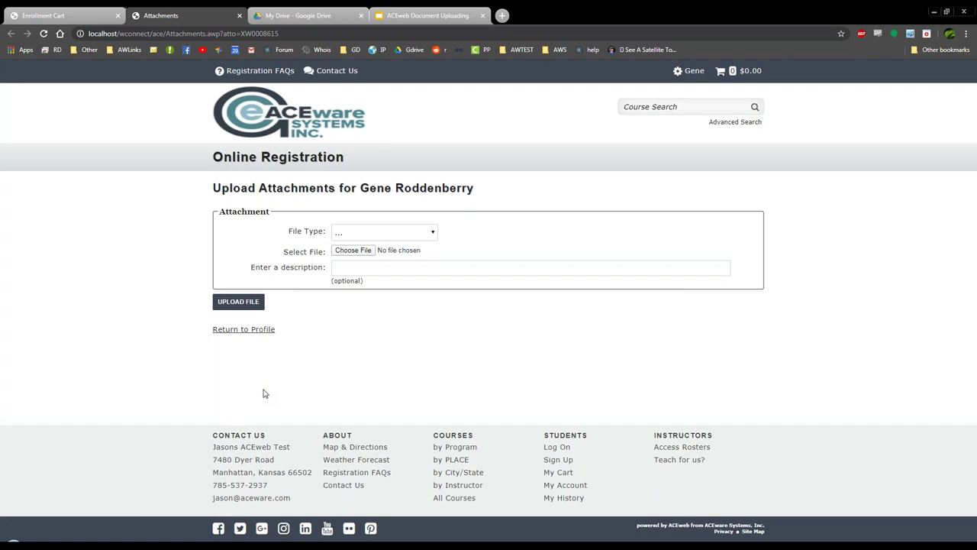
left_click(373, 231)
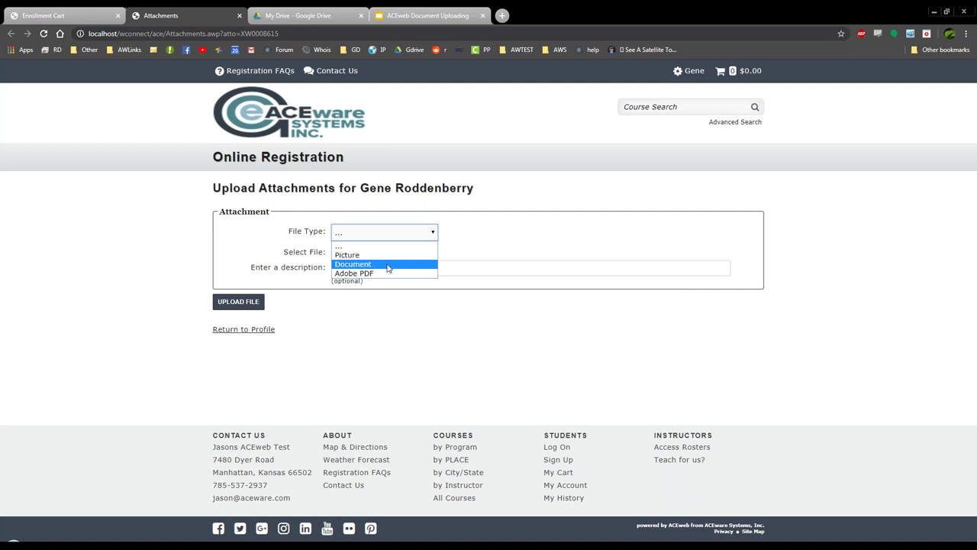
left_click(356, 273)
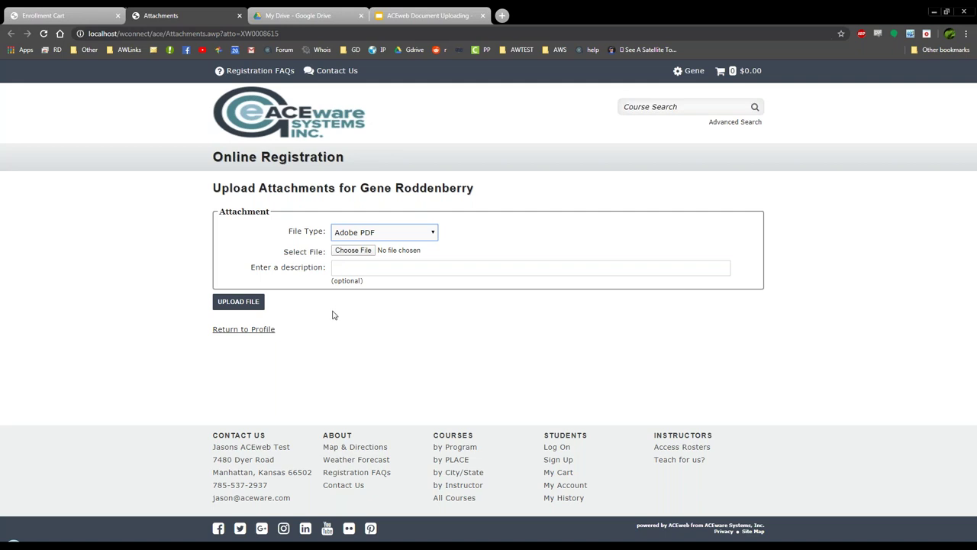
left_click(361, 256)
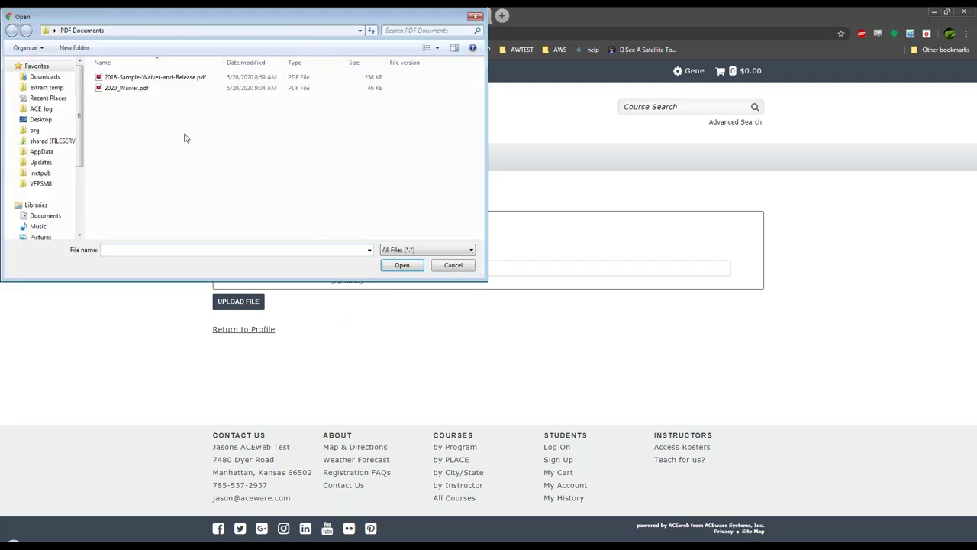
left_click(127, 90)
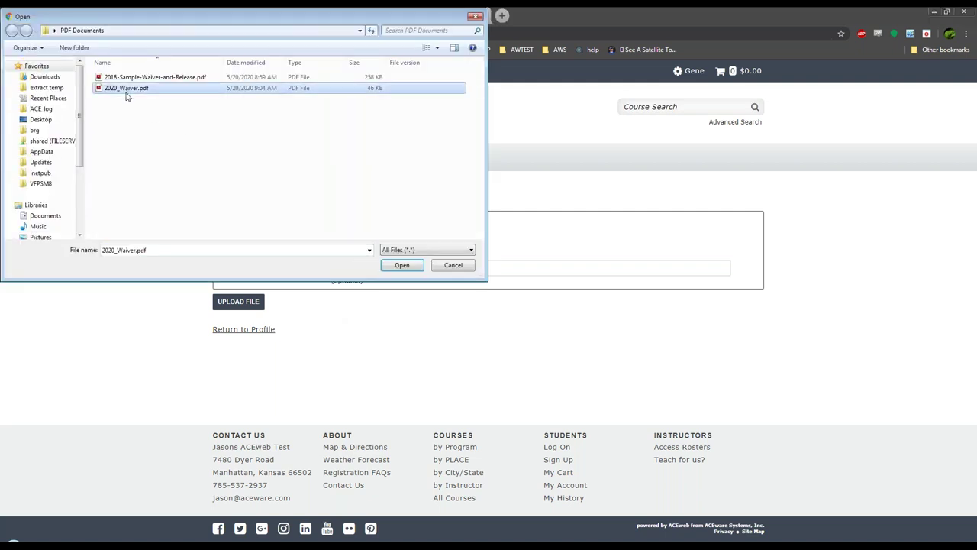
left_click(403, 265)
Describe the file as 'heres my waiver, thanks', upload it, and close the upload page
left_click(351, 268)
type("heres my")
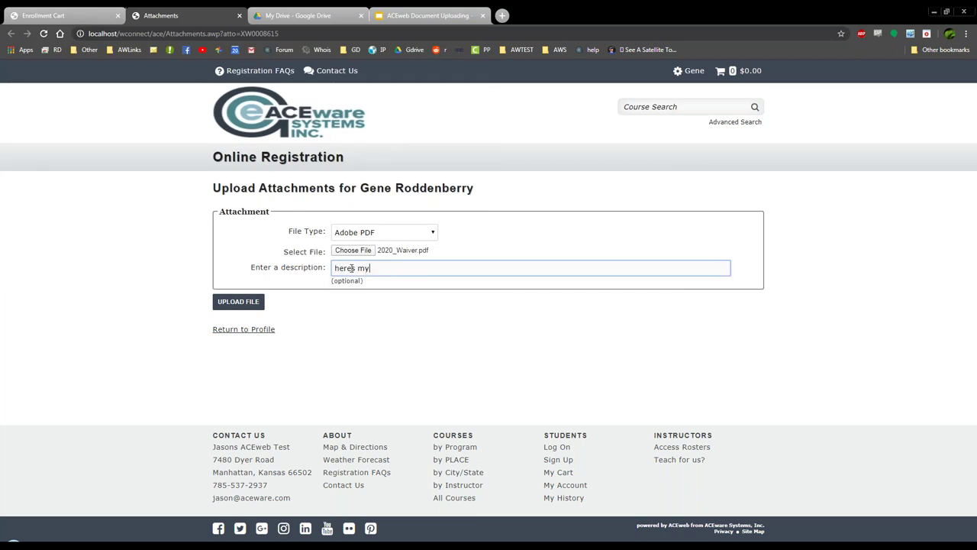
type(" waiver, thanks")
left_click(244, 303)
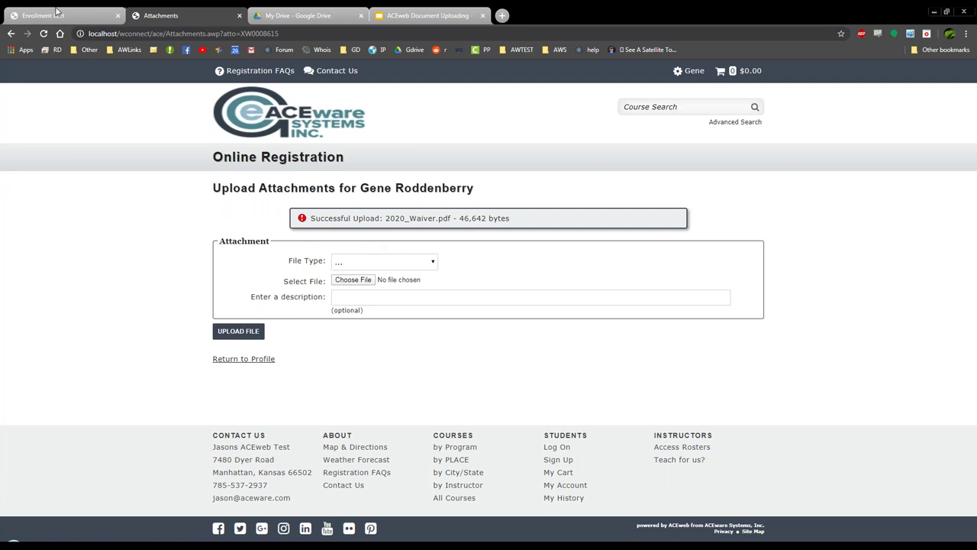
left_click(239, 16)
Check out and pay the $25.00 Document Uploads fee through the ACEPay payment service
left_click(697, 490)
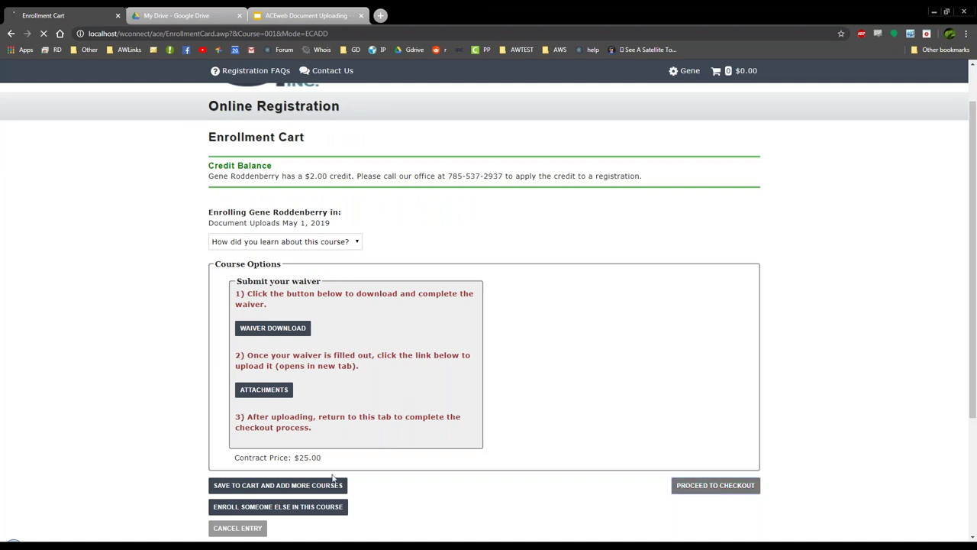
scroll(680, 378, "down", 2)
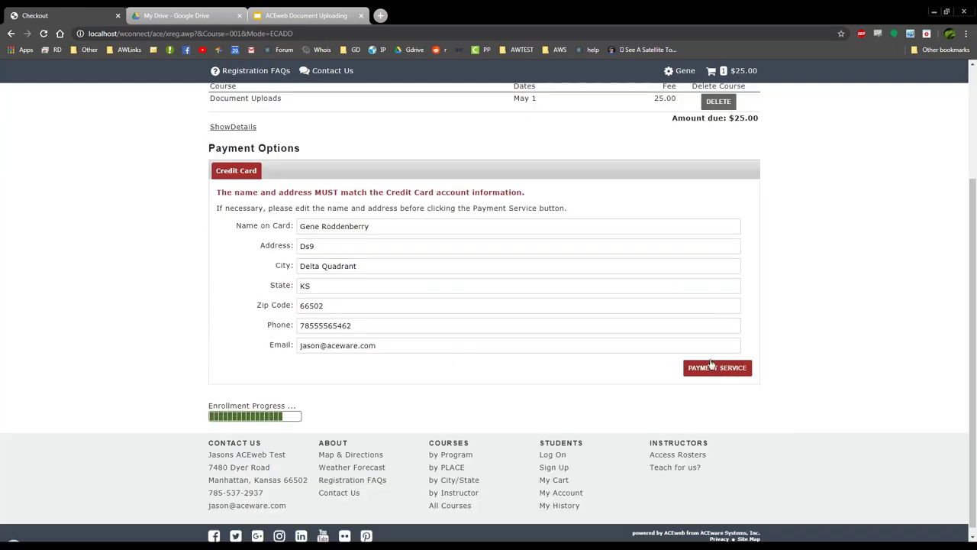
left_click(714, 368)
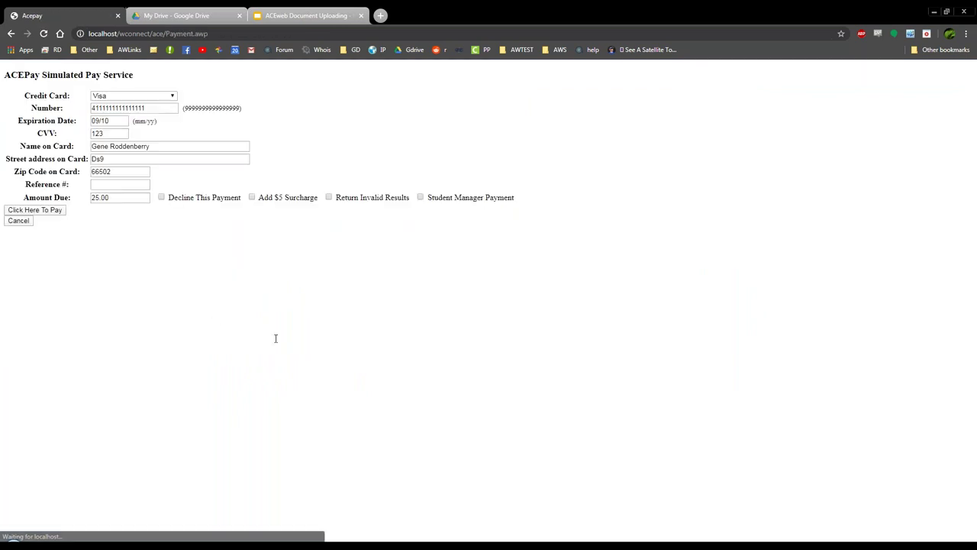
left_click(46, 210)
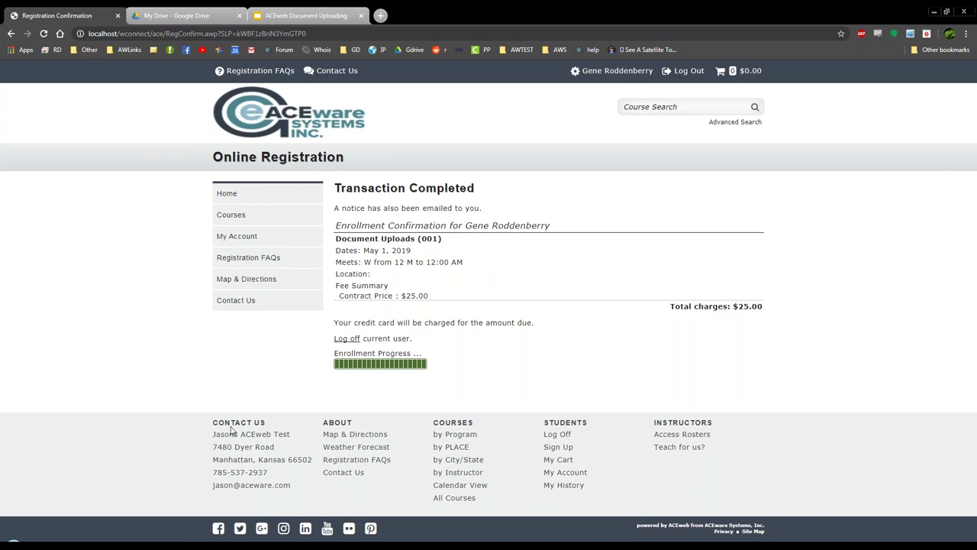
left_click(469, 543)
In Student Manager, search for 'gen' and open that student's Additional Info (UDFs) page
left_click(469, 528)
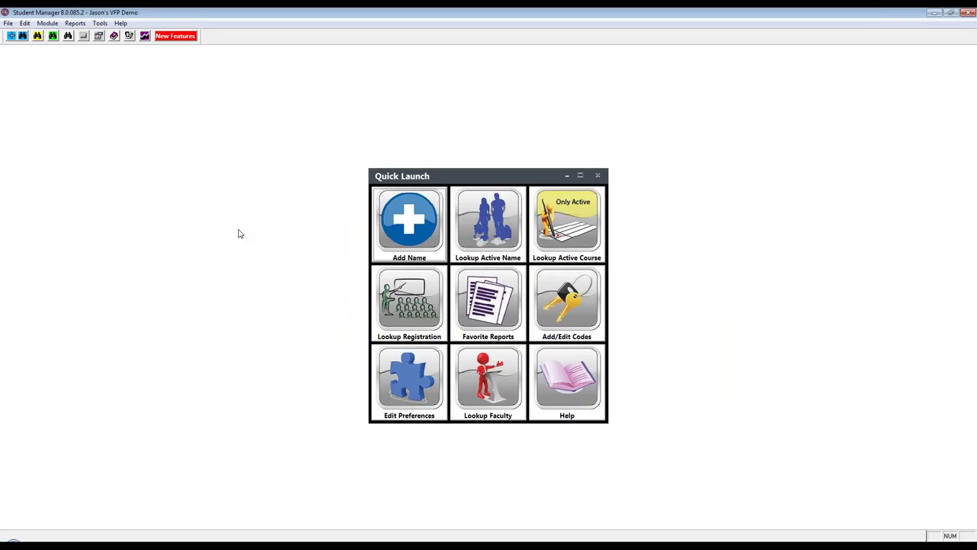
key("ctrl+f")
type("gen")
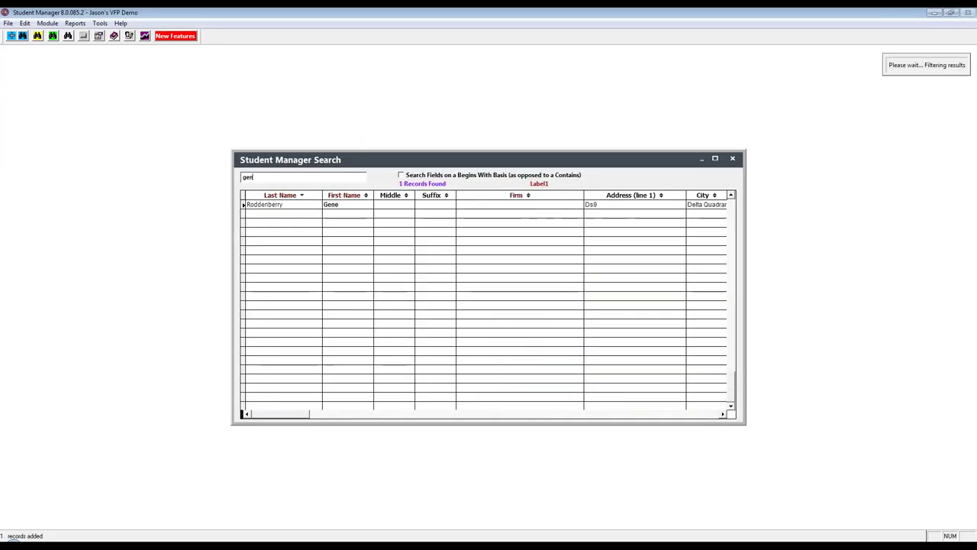
key("Return")
key("Return")
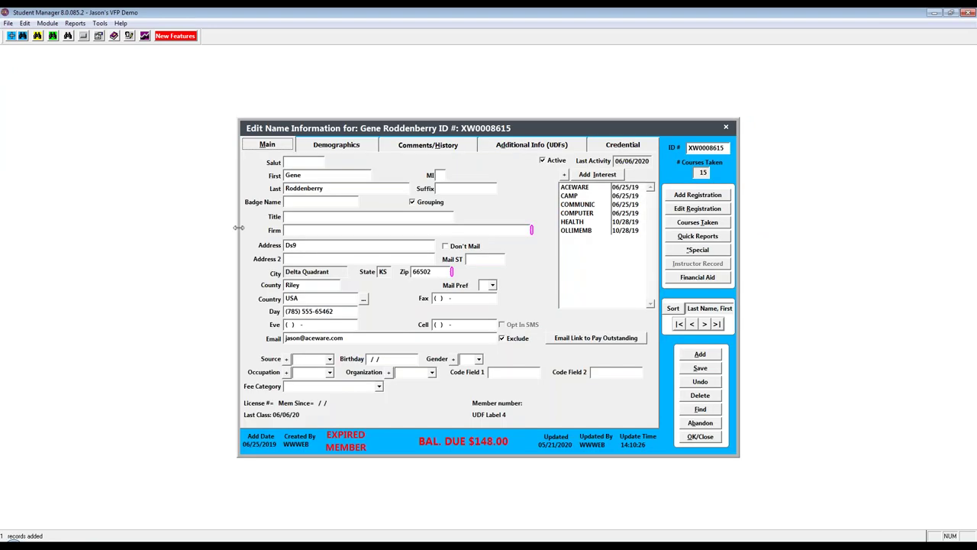
left_click(509, 147)
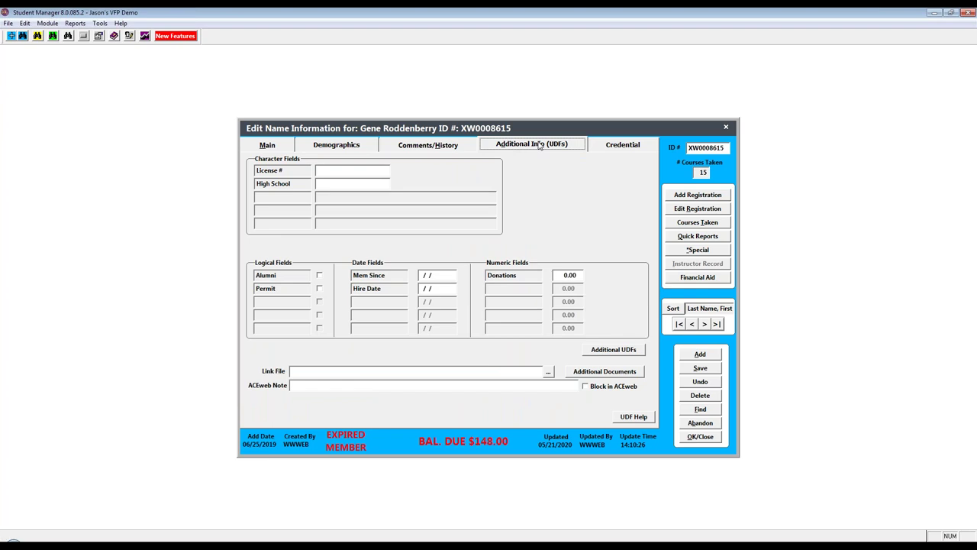
List the student's Additional Documents and open the uploaded 2020_Waiver.pdf
left_click(603, 374)
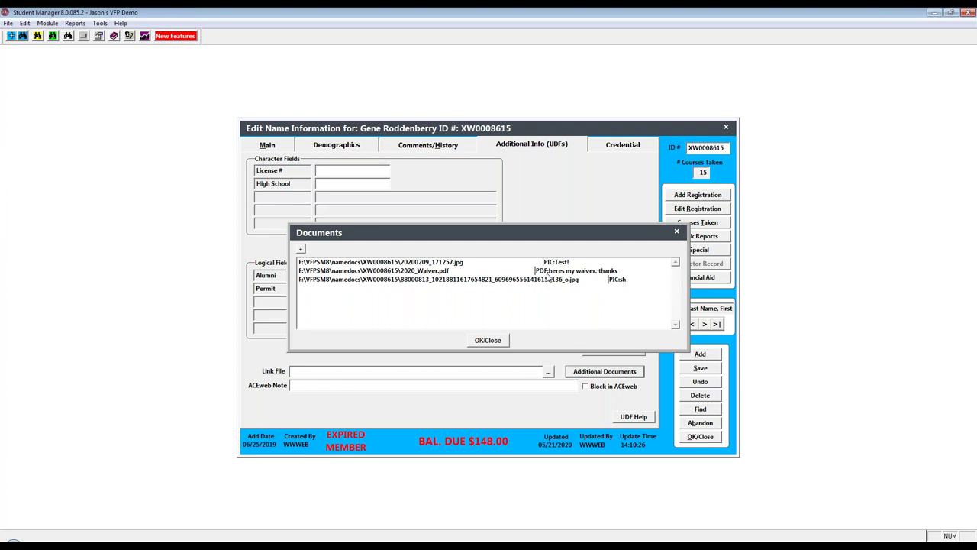
left_click(406, 272)
double_click(405, 273)
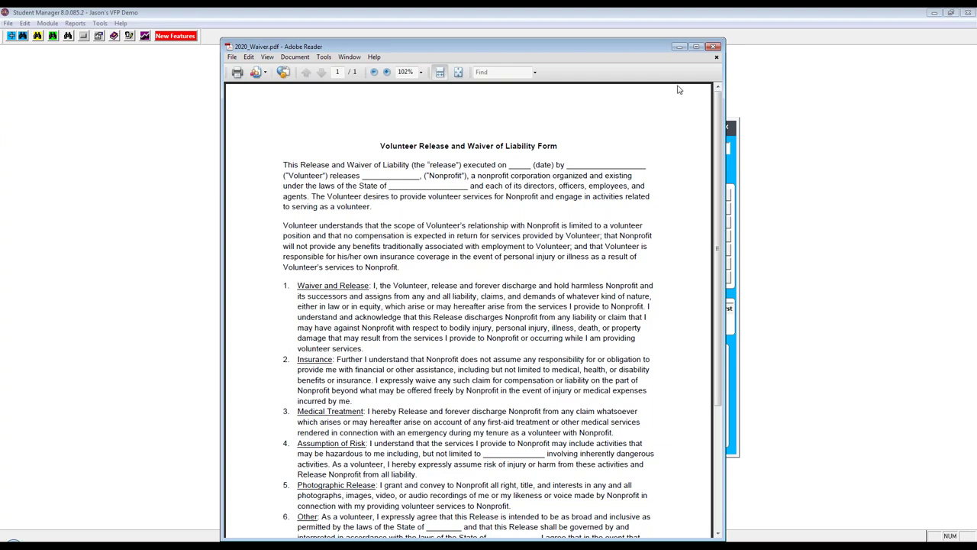
left_click(714, 49)
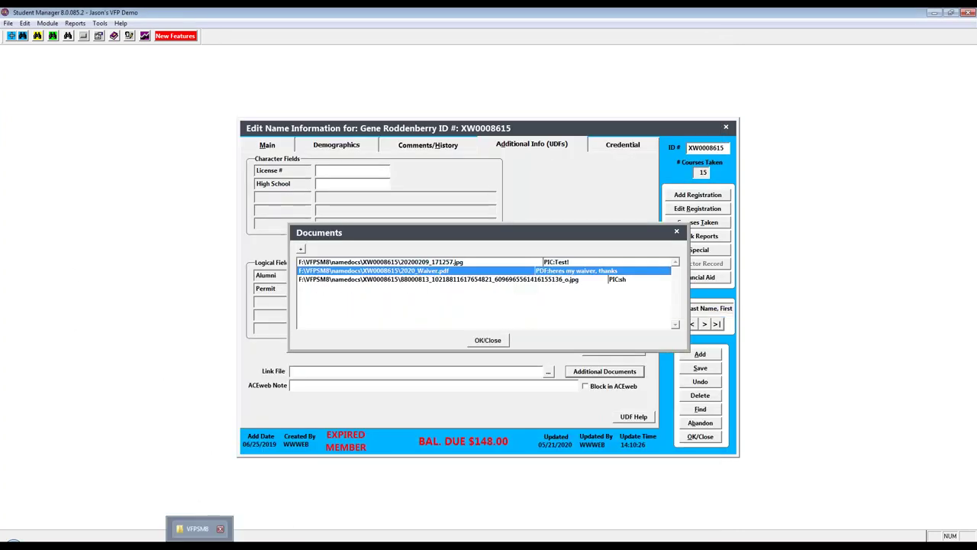
left_click(197, 530)
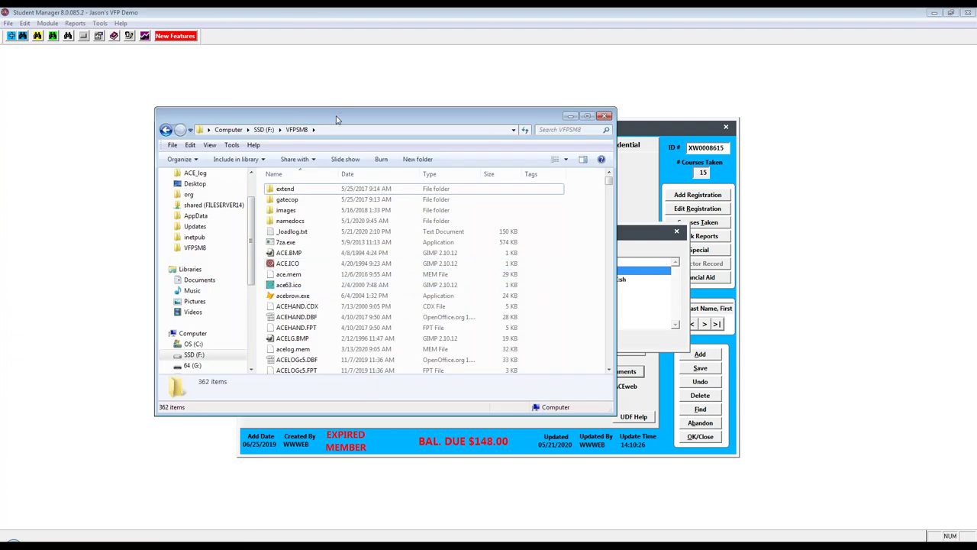
left_click_drag(339, 117, 301, 113)
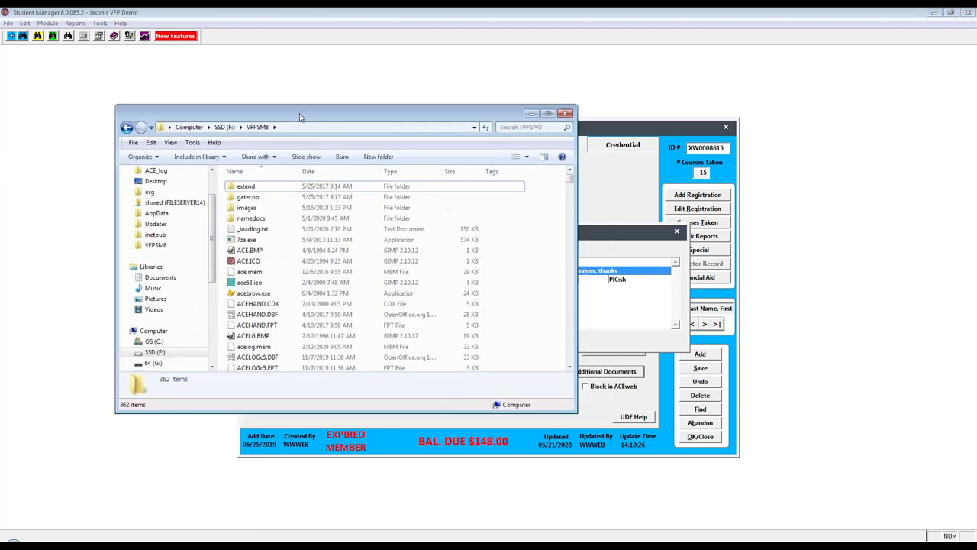
double_click(252, 219)
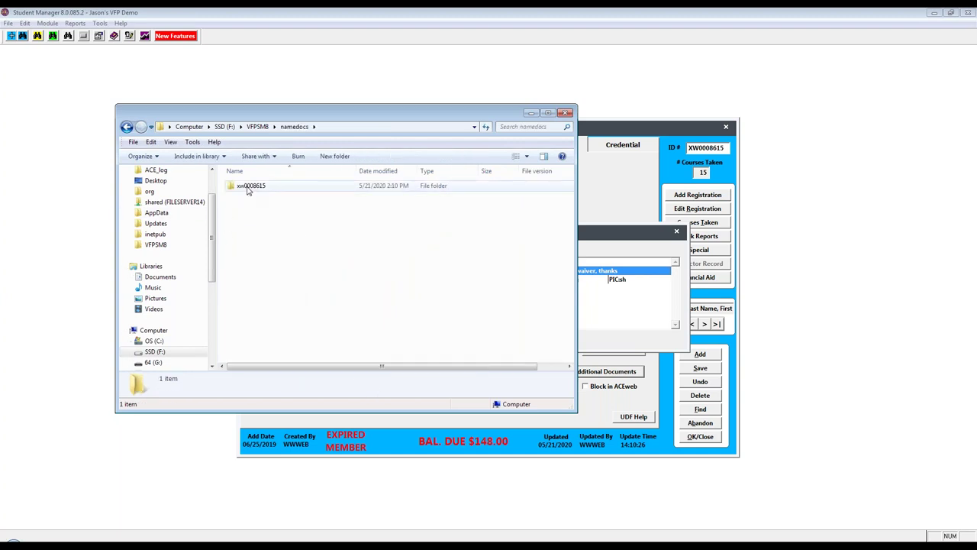
double_click(248, 188)
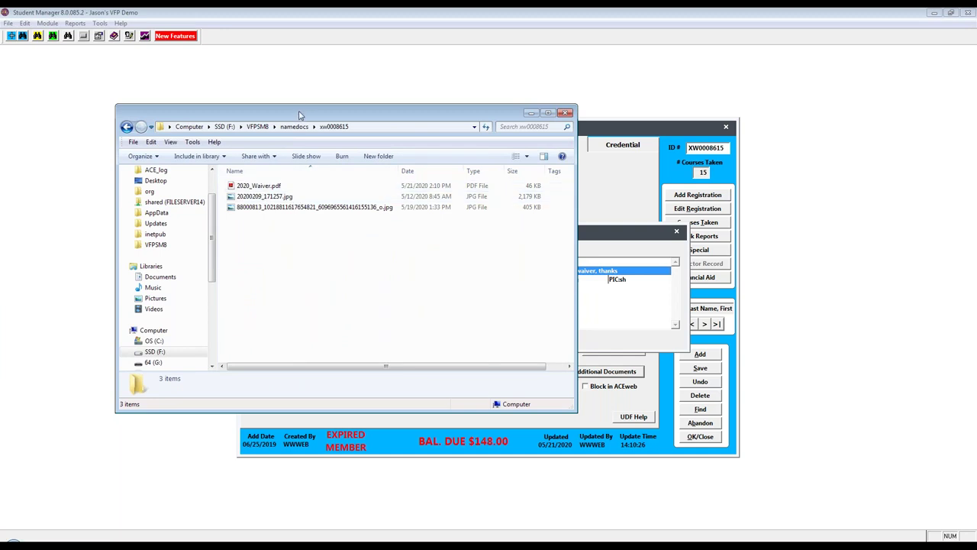
Reposition the folder window, select and deselect its three files, then return to the Documents list
left_click_drag(298, 113, 243, 90)
left_click_drag(205, 167, 201, 66)
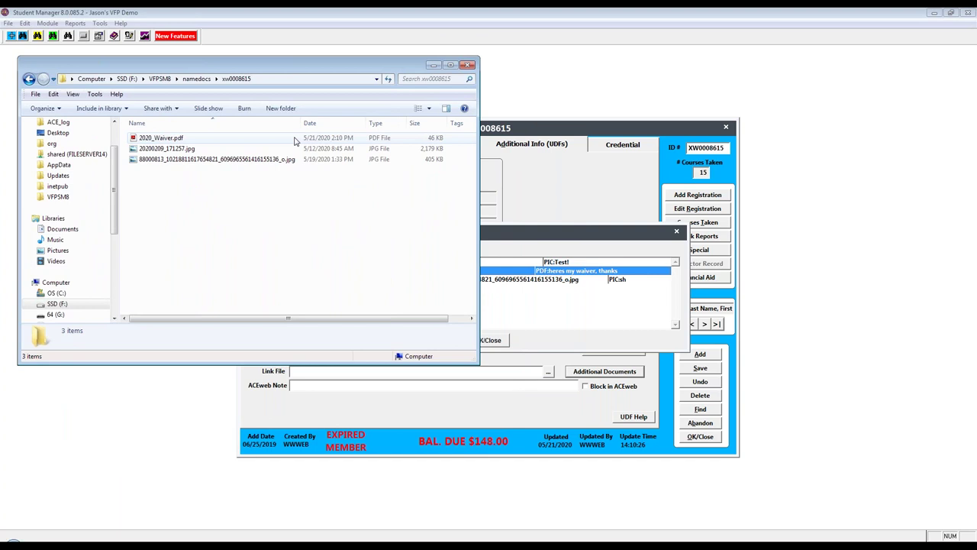
left_click_drag(232, 224, 121, 129)
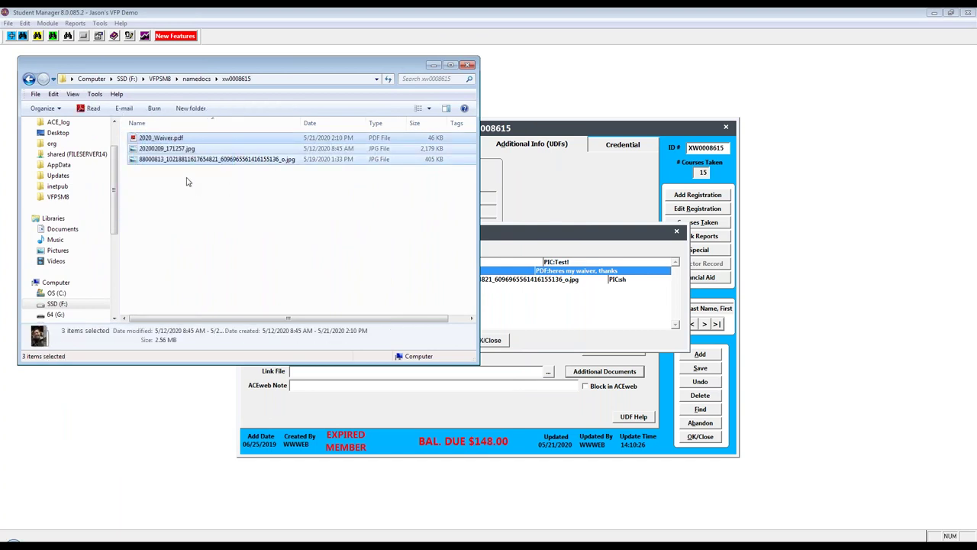
left_click(187, 182)
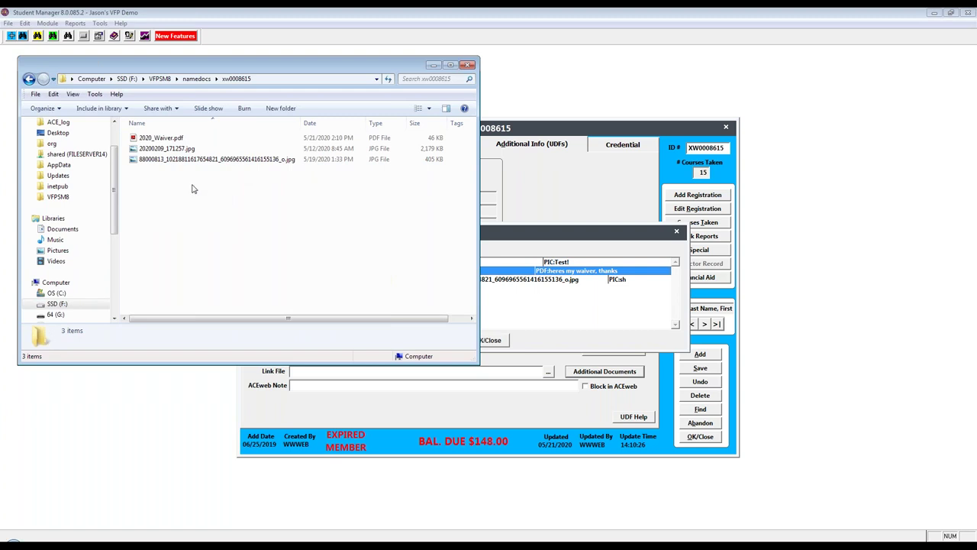
left_click_drag(141, 135, 195, 209)
left_click(195, 209)
left_click(501, 237)
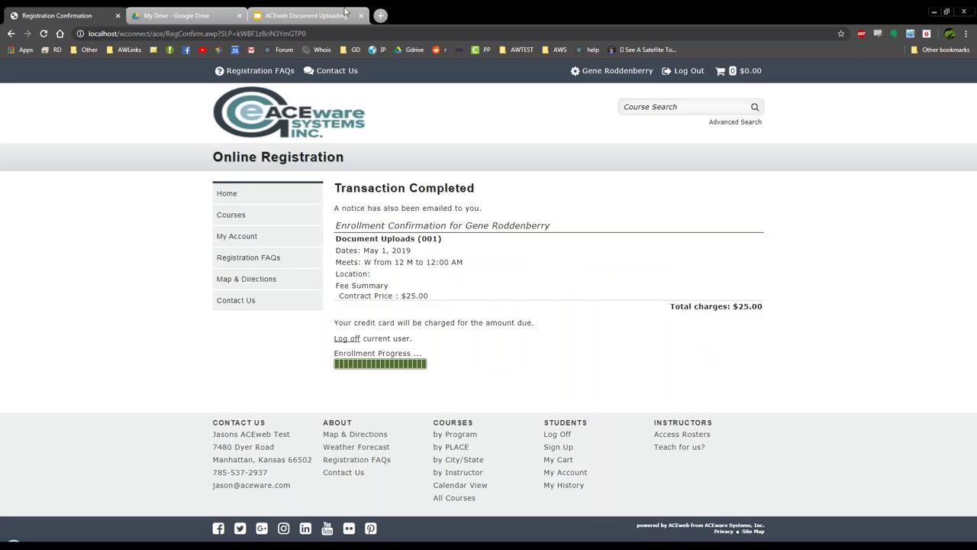
Switch to the ACEweb Document Uploading presentation in Chrome
left_click(344, 11)
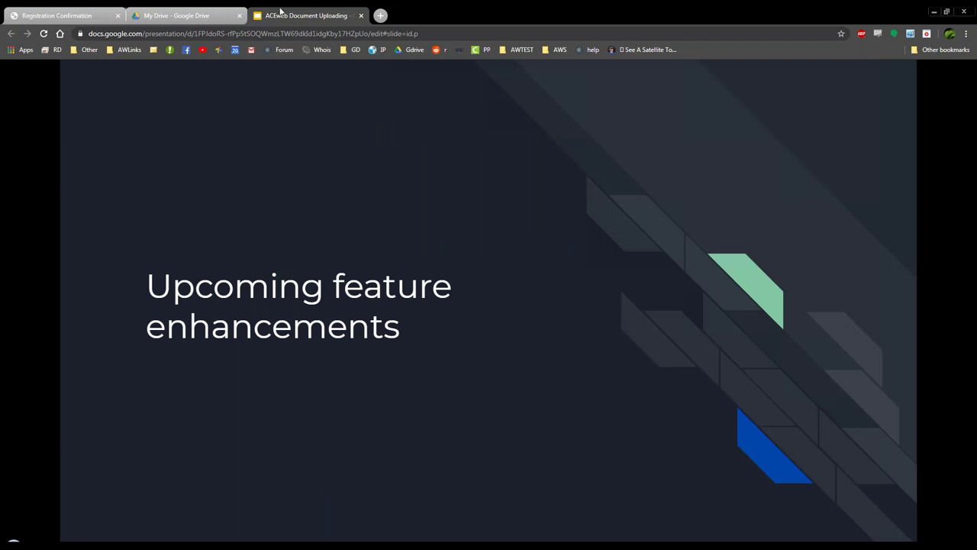
Advance the slide, highlight the Document Uploads (001) and May 1, 2019 confirmation lines, then return to Student Manager
key("Right")
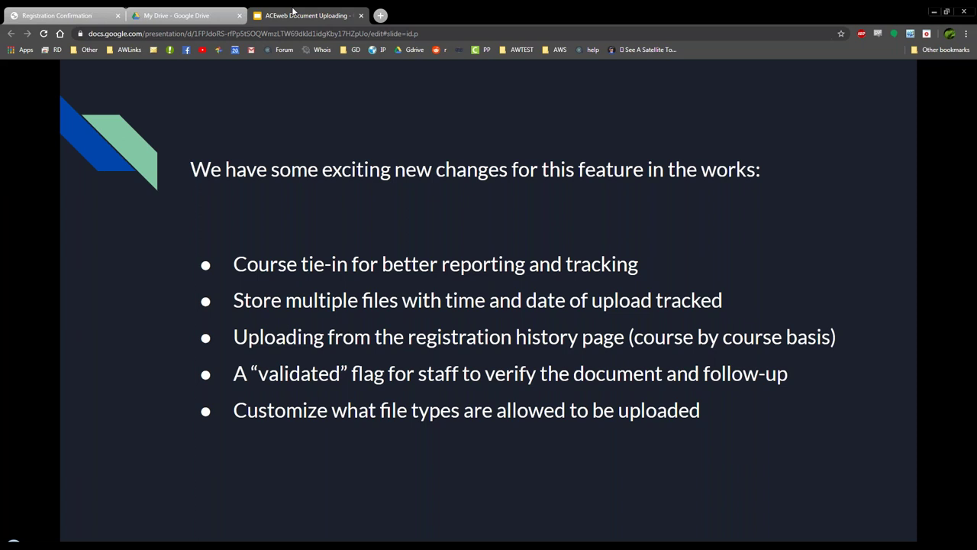
left_click(31, 12)
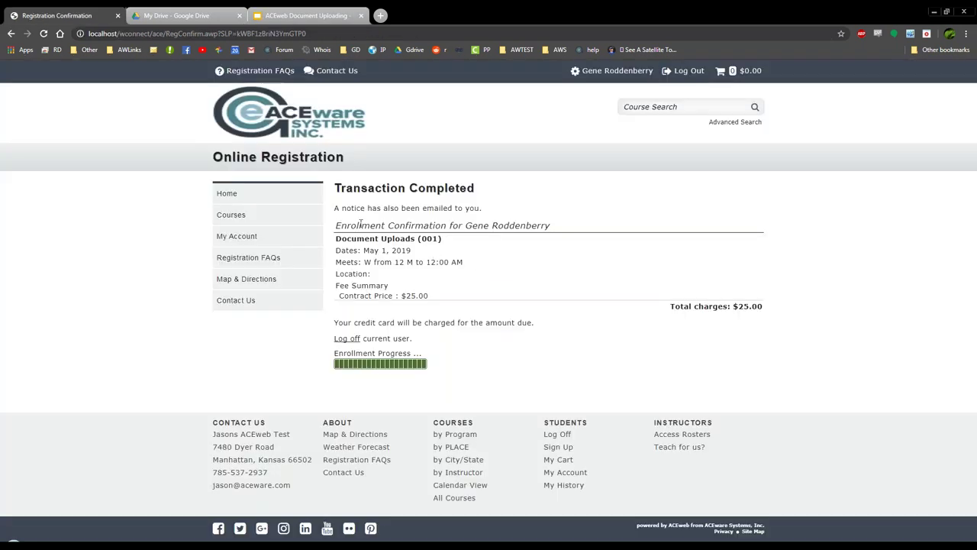
left_click_drag(345, 240, 460, 246)
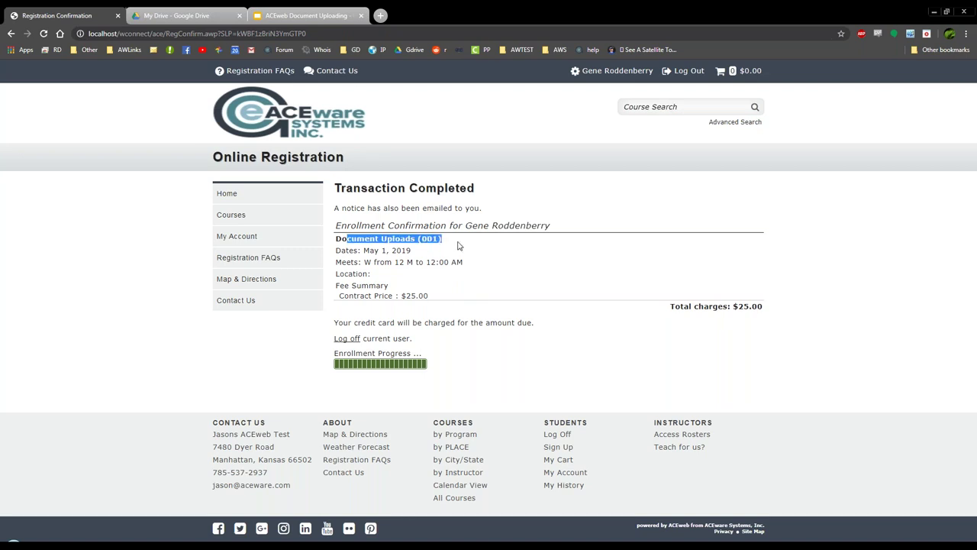
triple_click(378, 254)
key("alt+Tab")
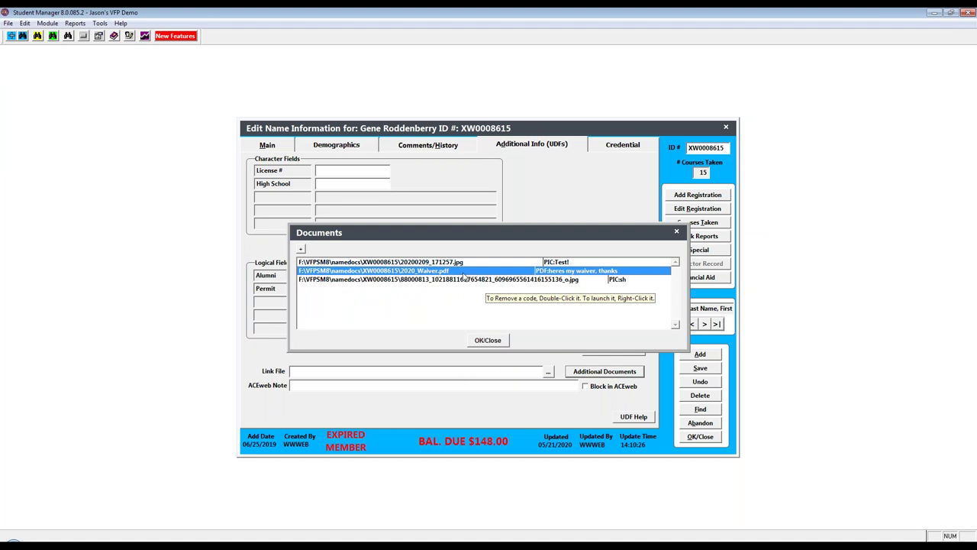
Close the Documents list and return to the Transaction Completed page in Chrome
left_click(488, 340)
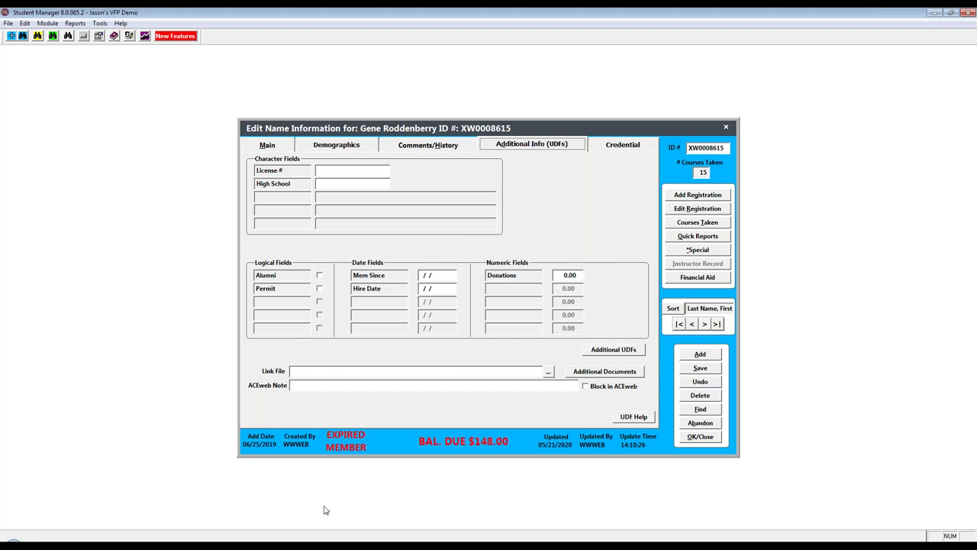
left_click(313, 539)
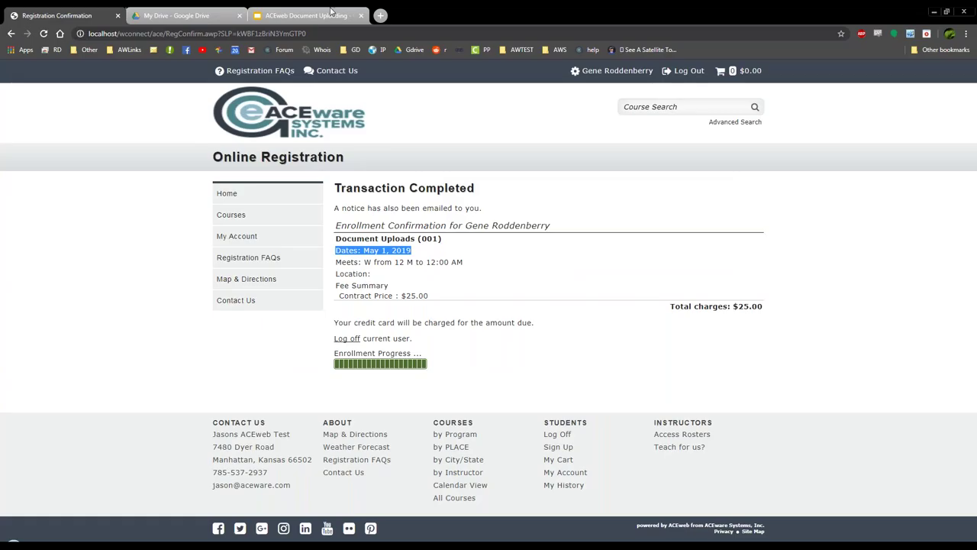
Glance at the slides, then return to the Registration Confirmation page and highlight its meeting time line
key("ctrl+3")
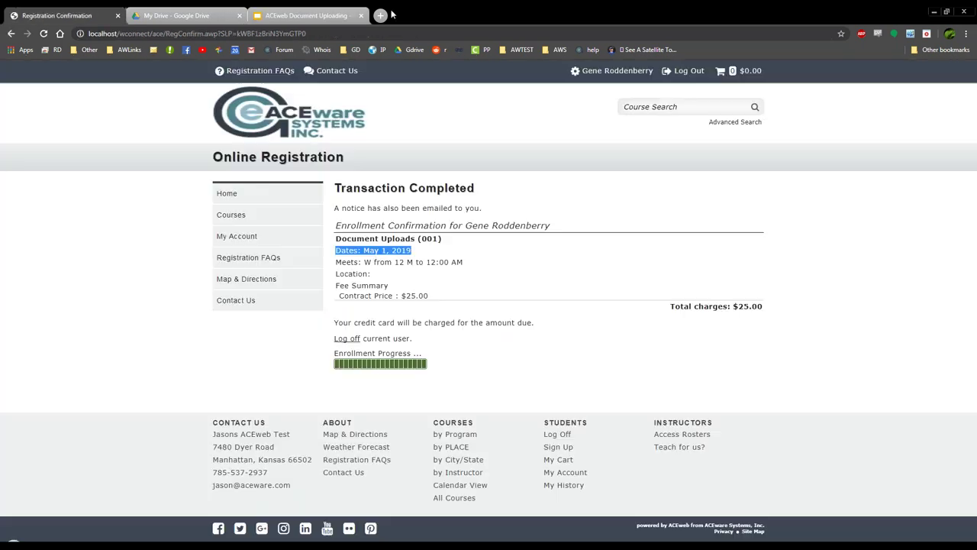
key("ctrl+1")
triple_click(528, 259)
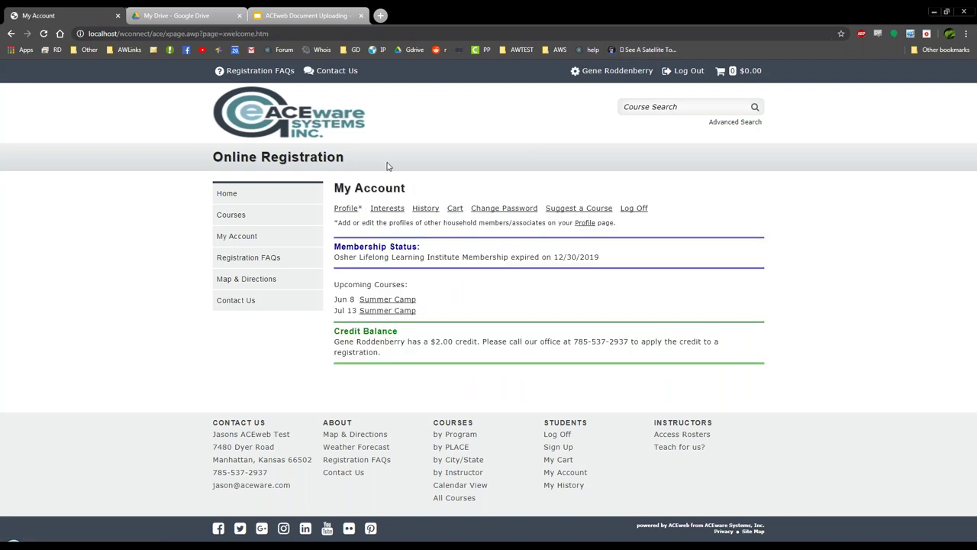
Show the History payment status with every course balance at 0.00, then return to the slides
left_click(425, 210)
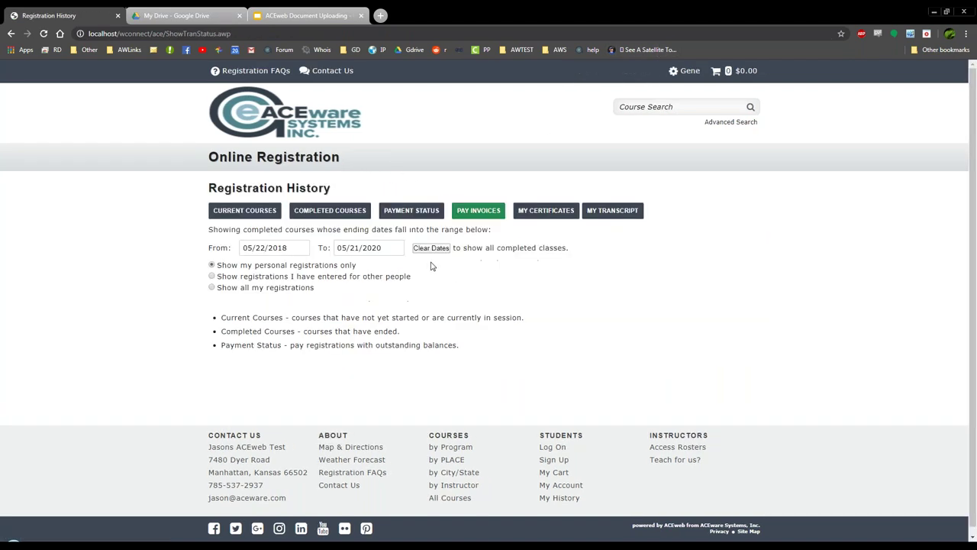
left_click(417, 218)
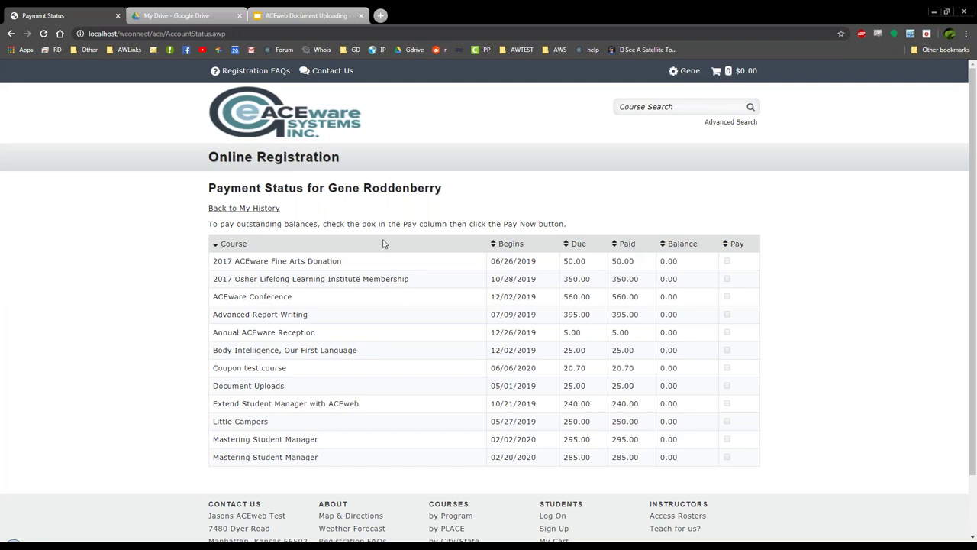
left_click(305, 14)
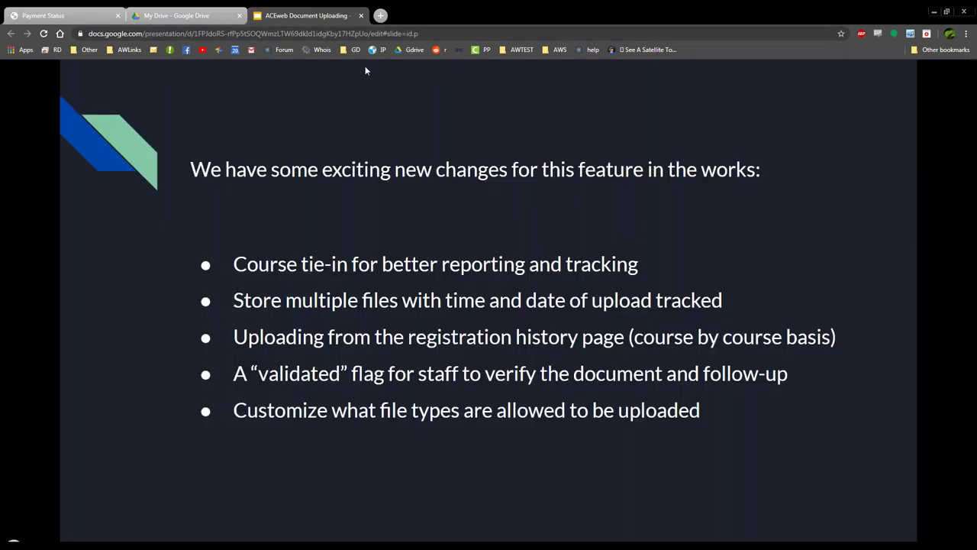